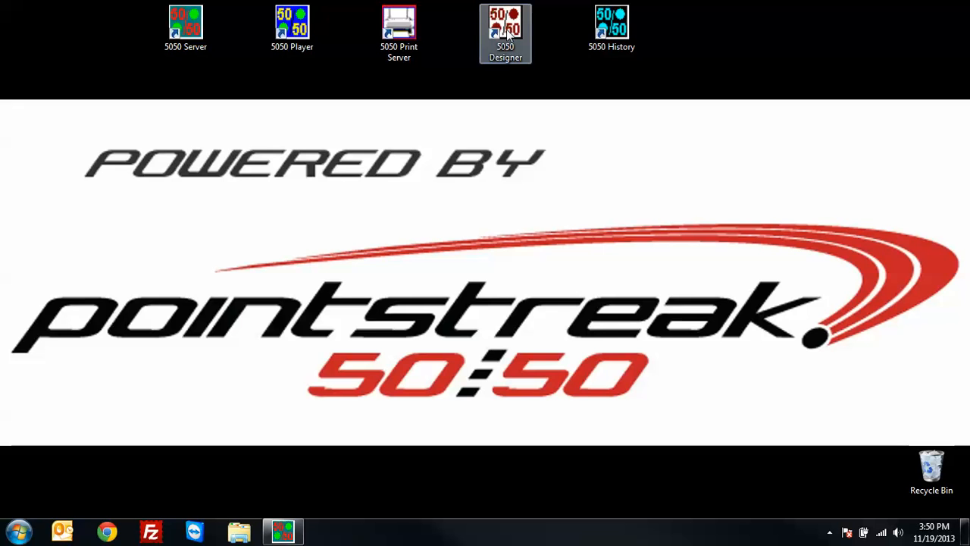
Open 5050 Designer and turn on design mode for the blank presentation.
double_click(507, 31)
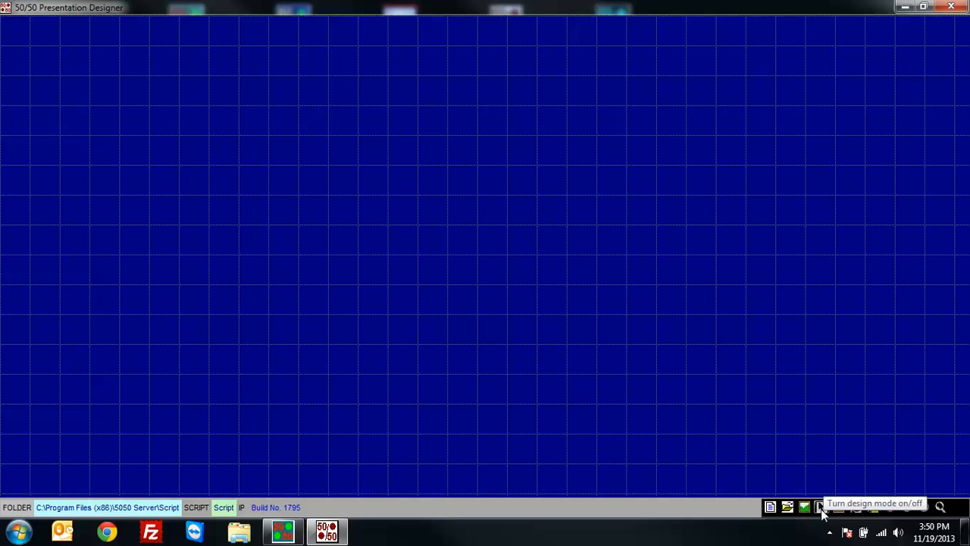
left_click(821, 508)
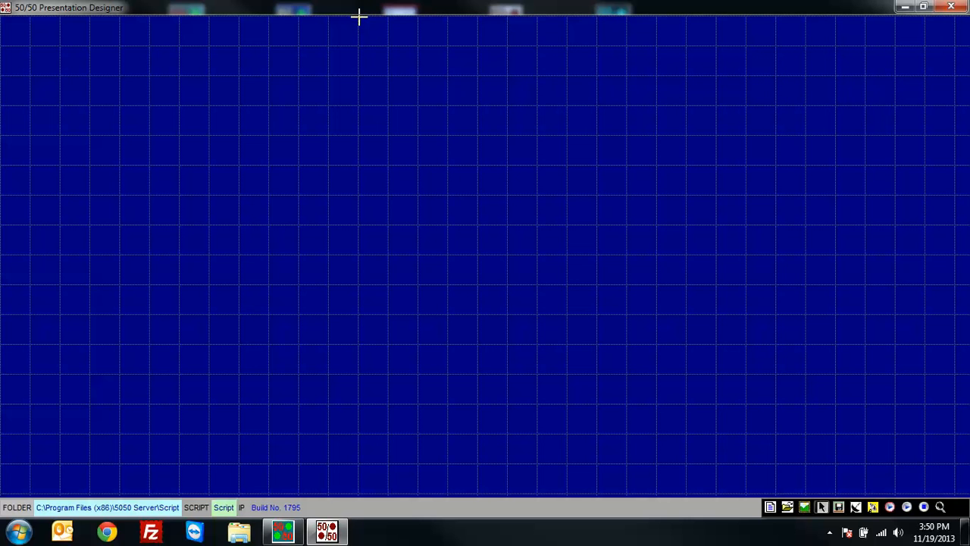
Draw three stacked item boxes: a top-centre one about 415 × 254, a full-width one about 1364 × 127, and a full-width one about 1362 × 294.
left_click_drag(359, 15, 654, 197)
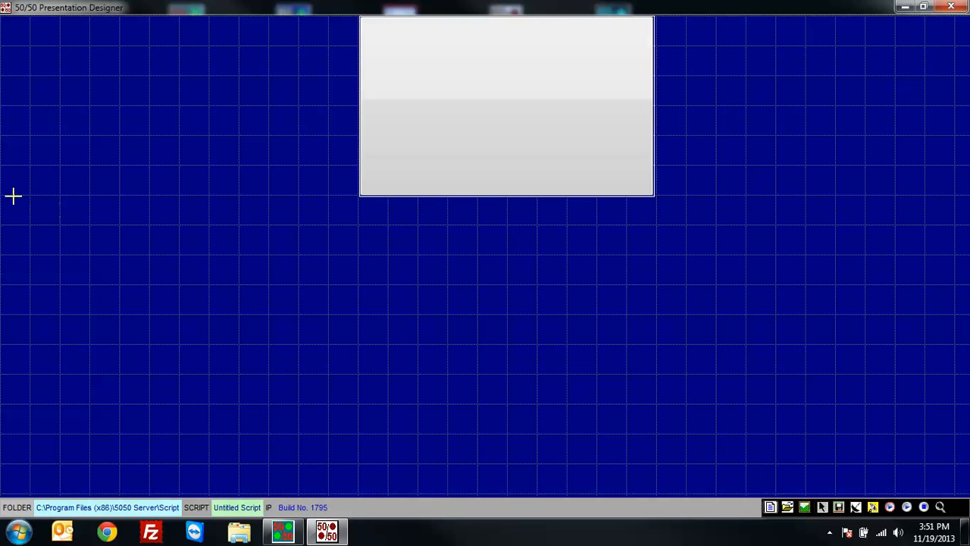
left_click_drag(3, 196, 968, 285)
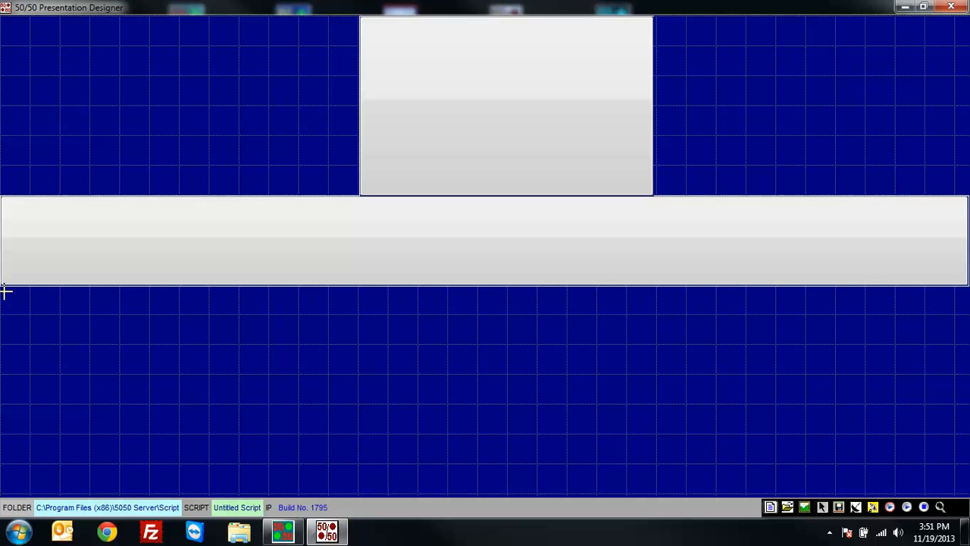
left_click_drag(1, 288, 967, 496)
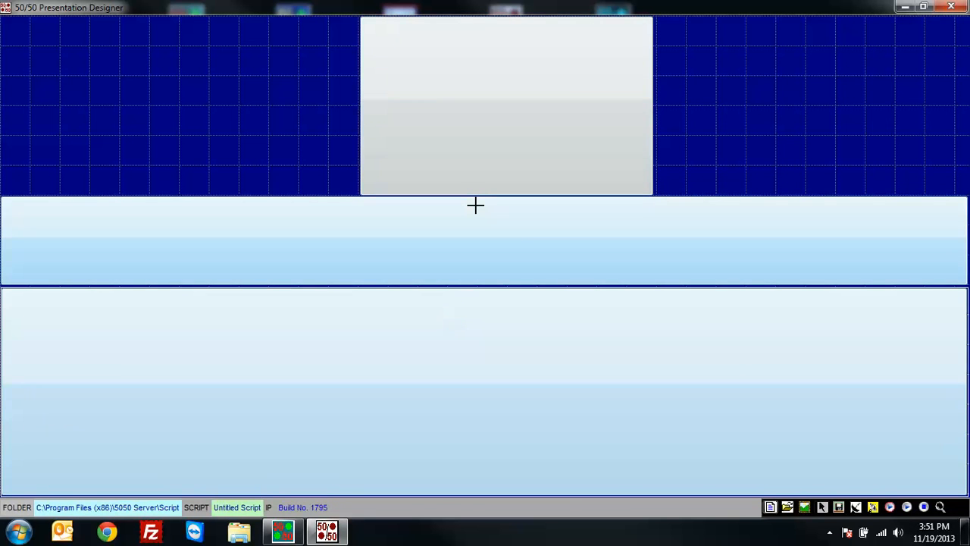
Make the top-centre box a Picture item with the Pointstreak Email Logo image as its source file.
right_click(495, 102)
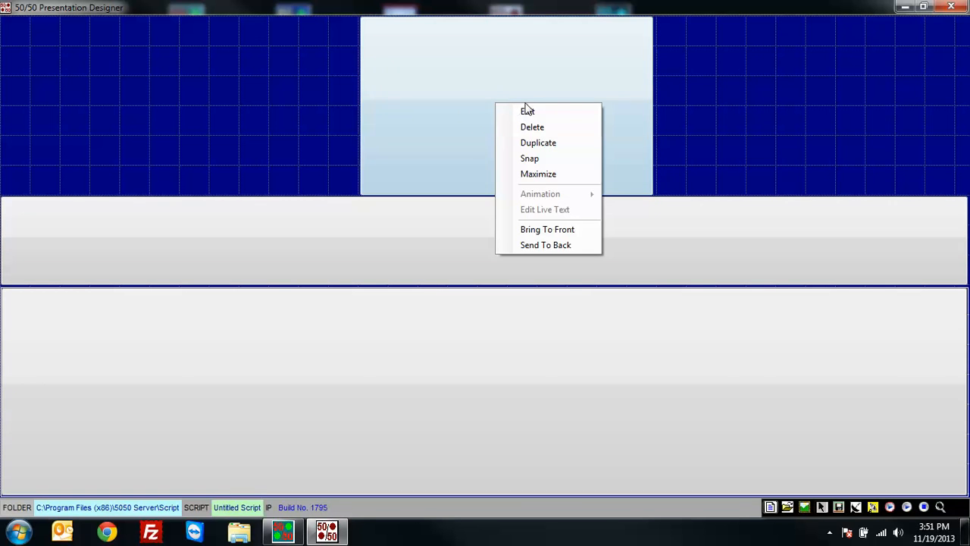
left_click(573, 113)
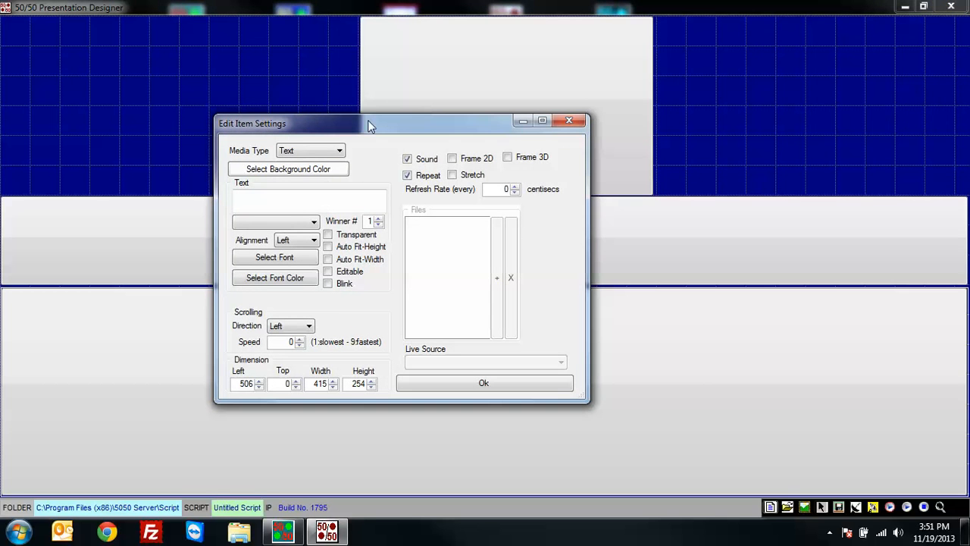
left_click(339, 150)
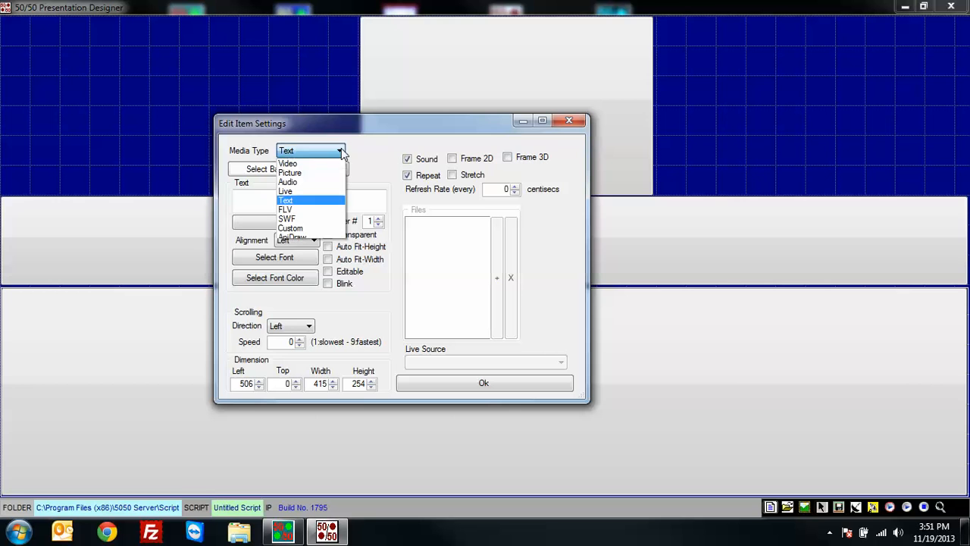
left_click(327, 172)
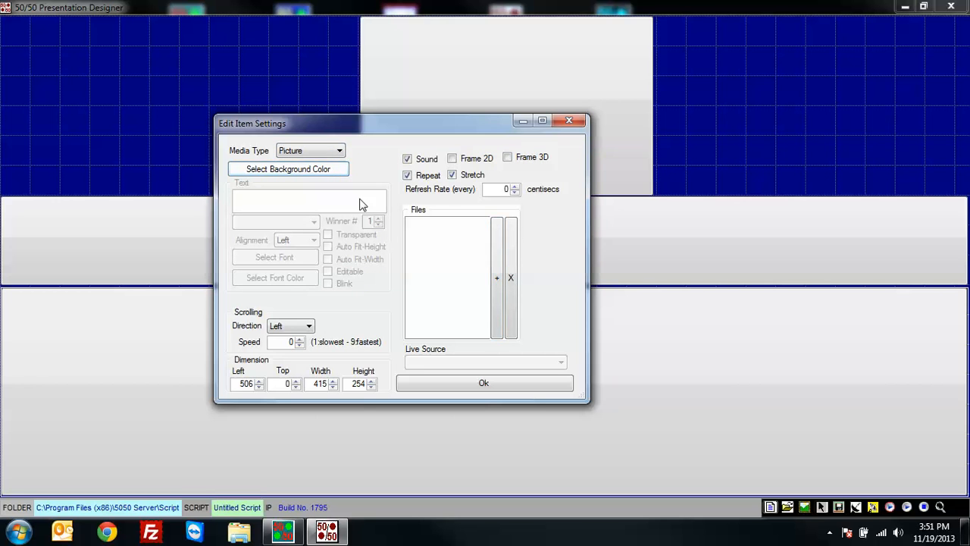
left_click(496, 296)
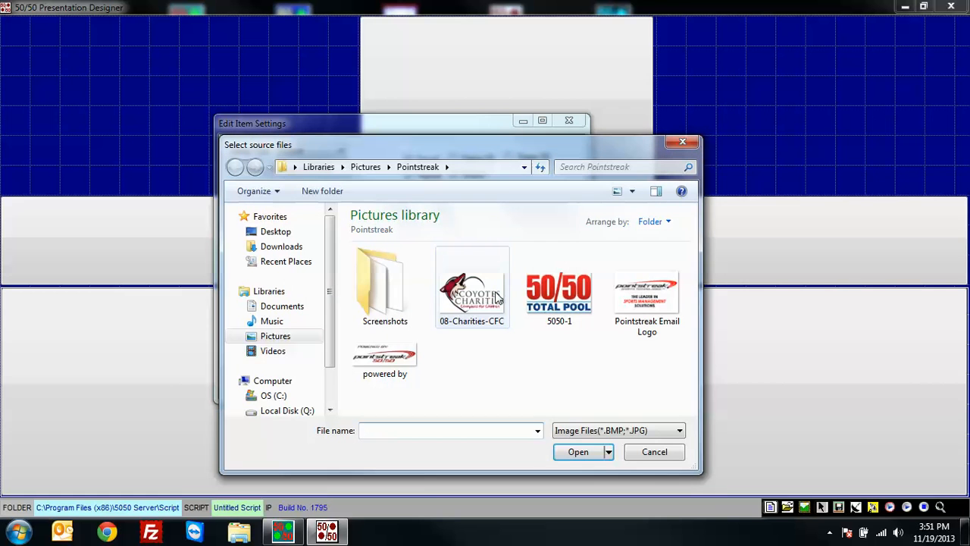
left_click(645, 295)
left_click(581, 451)
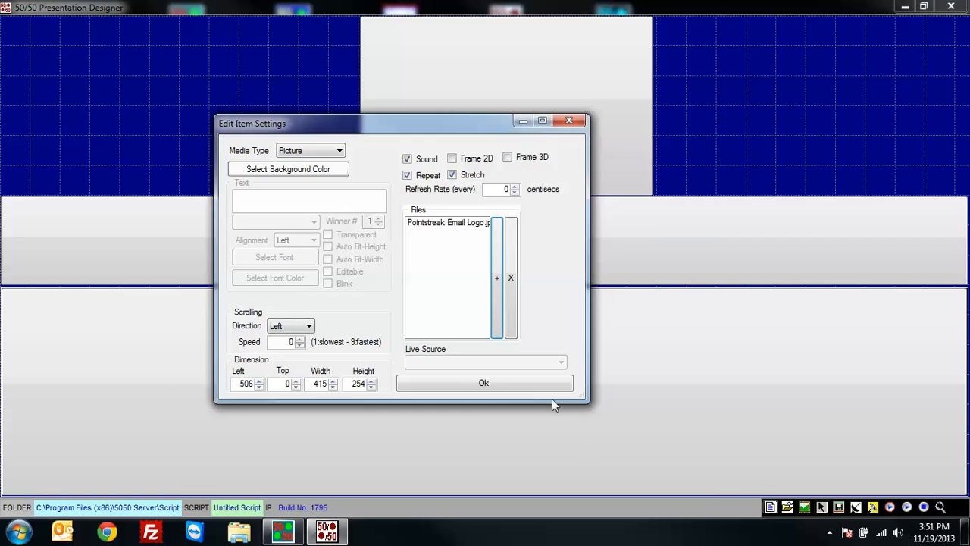
left_click(510, 386)
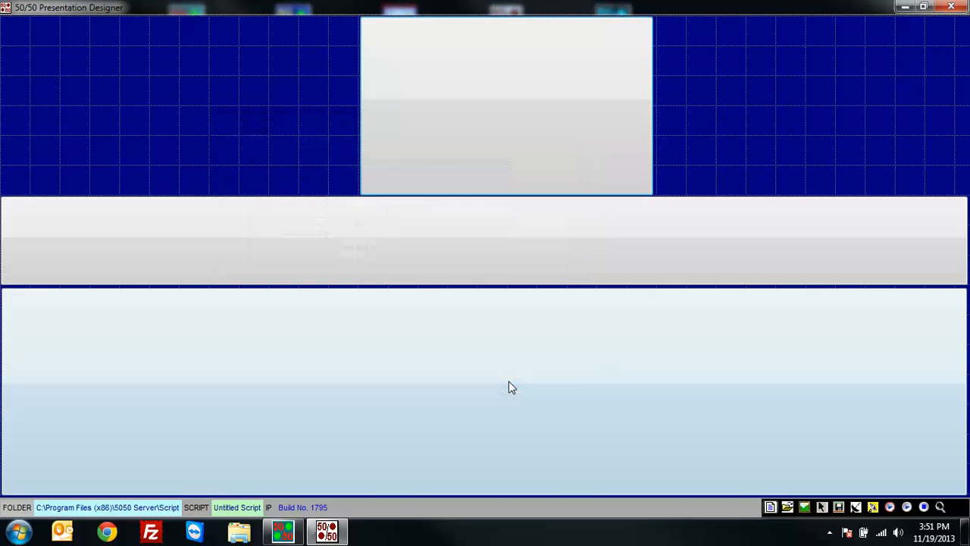
Give the middle full-width box the text "5050 Total Pool" with Center alignment.
right_click(514, 253)
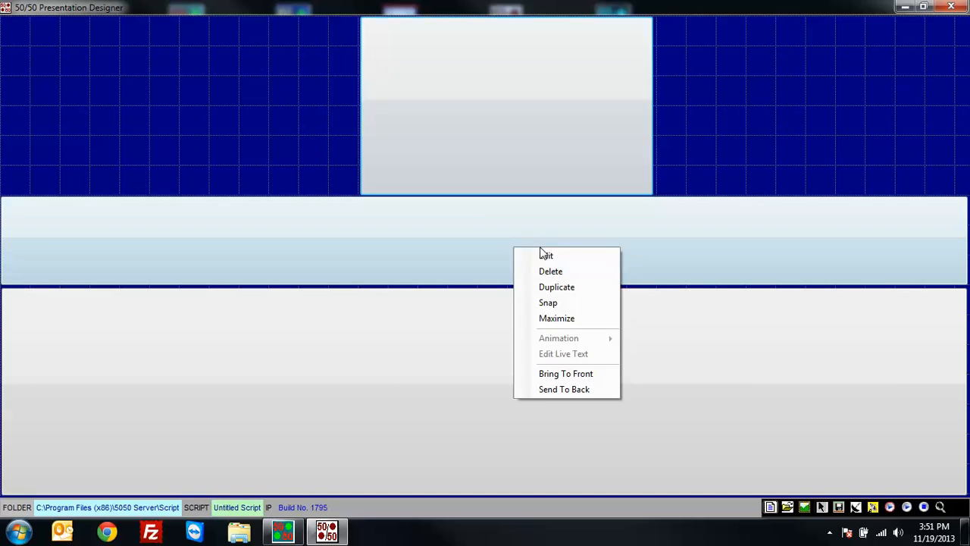
left_click(579, 258)
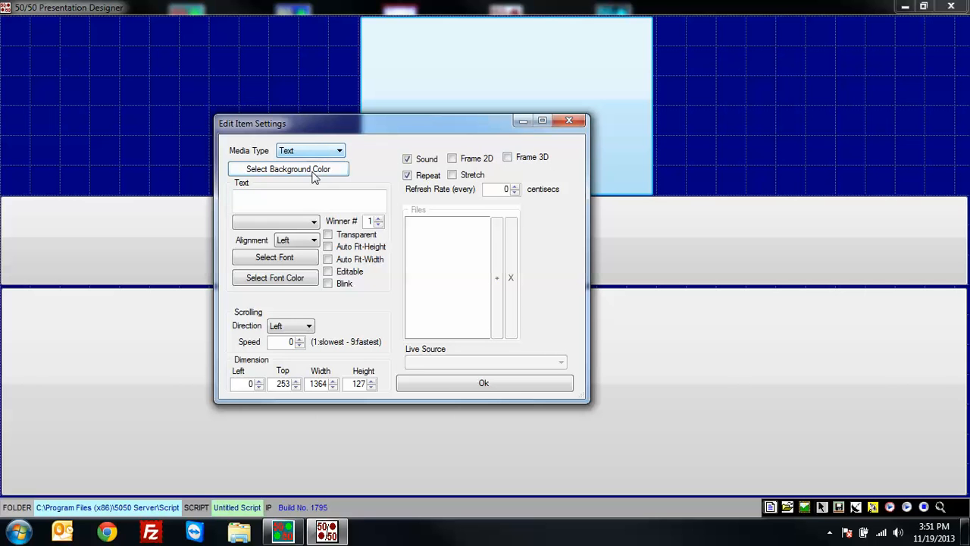
left_click(292, 196)
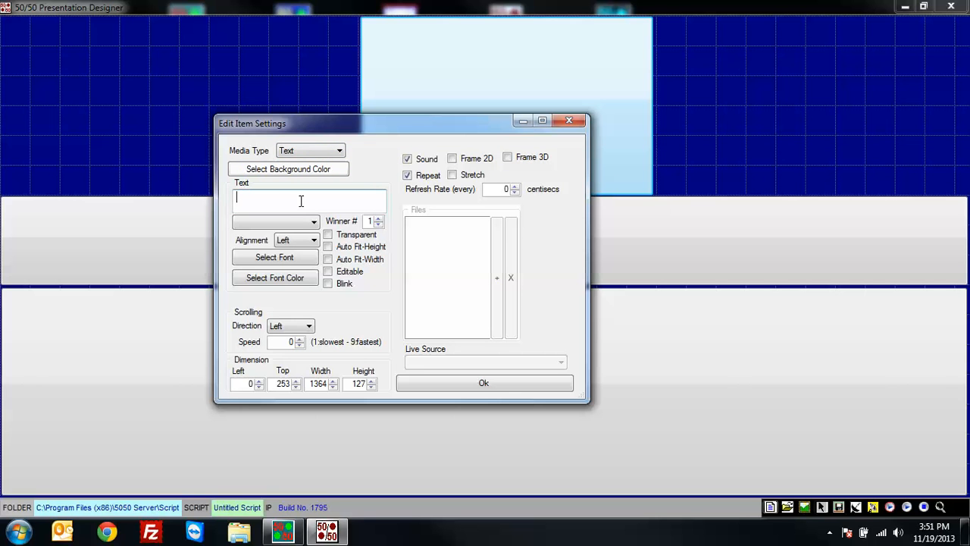
type("5050 Total Pool")
left_click(314, 241)
left_click(306, 261)
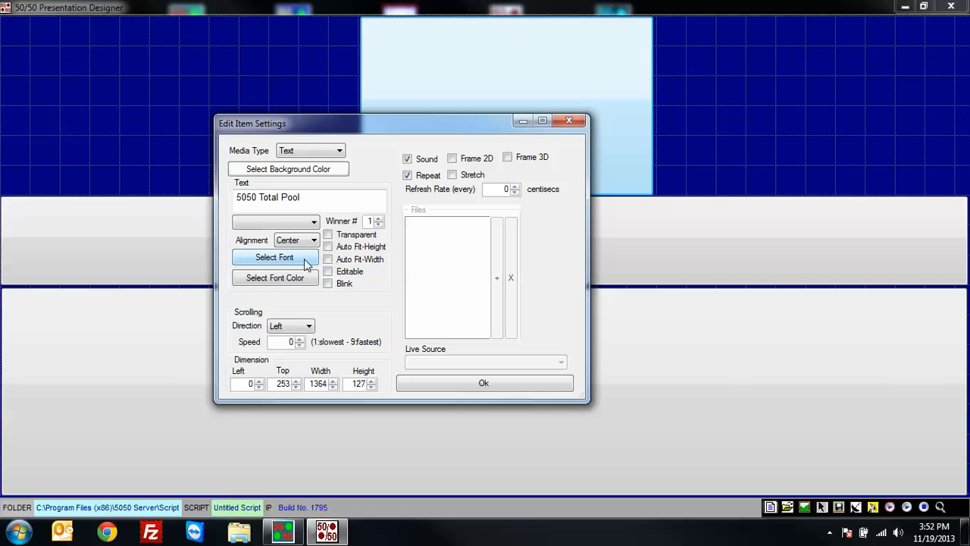
Set the middle box's font to Impact Regular at size 72 and apply the item settings.
left_click(306, 261)
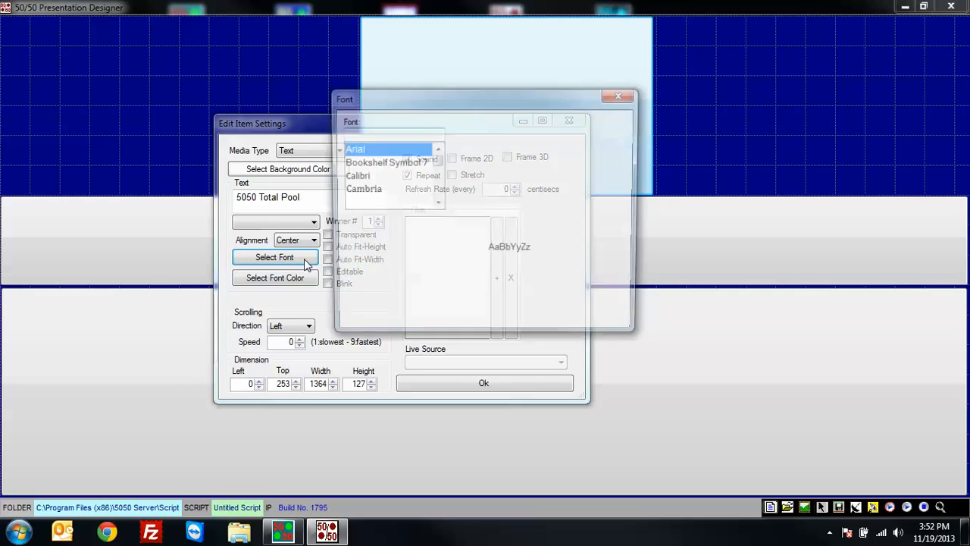
type("im")
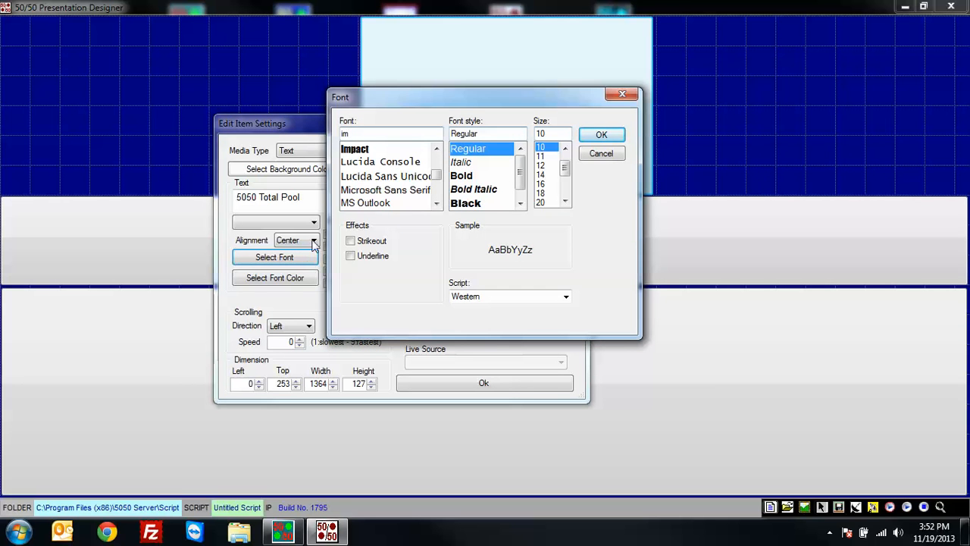
left_click(388, 150)
left_click(540, 133)
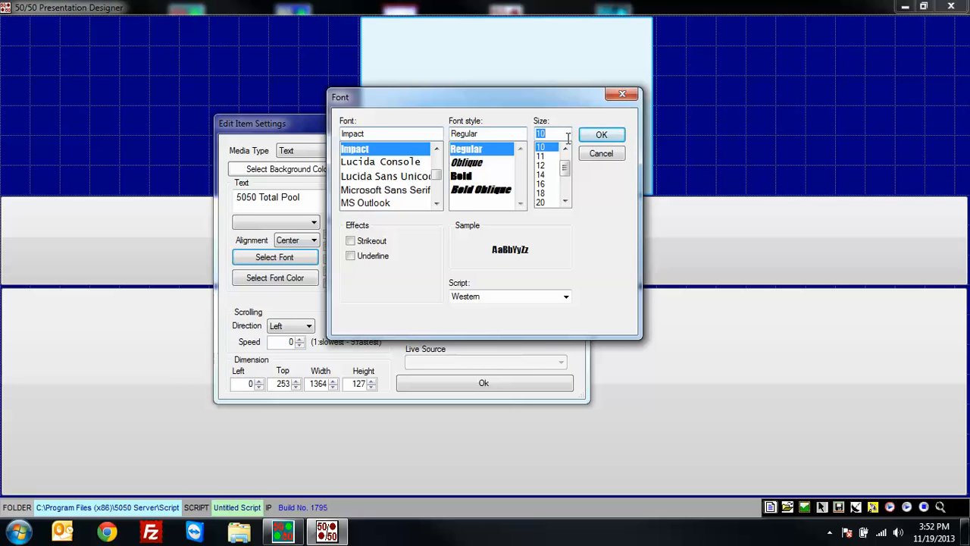
type("72")
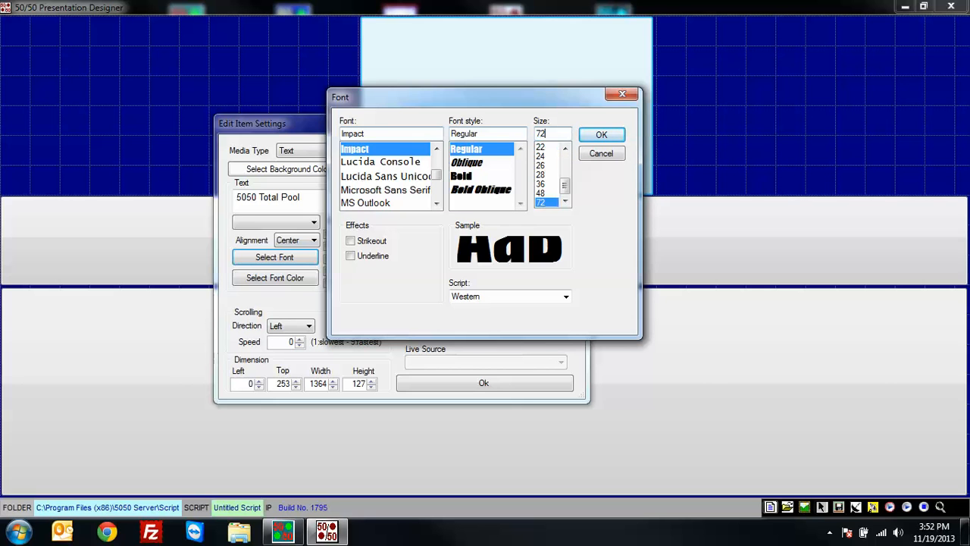
left_click(601, 135)
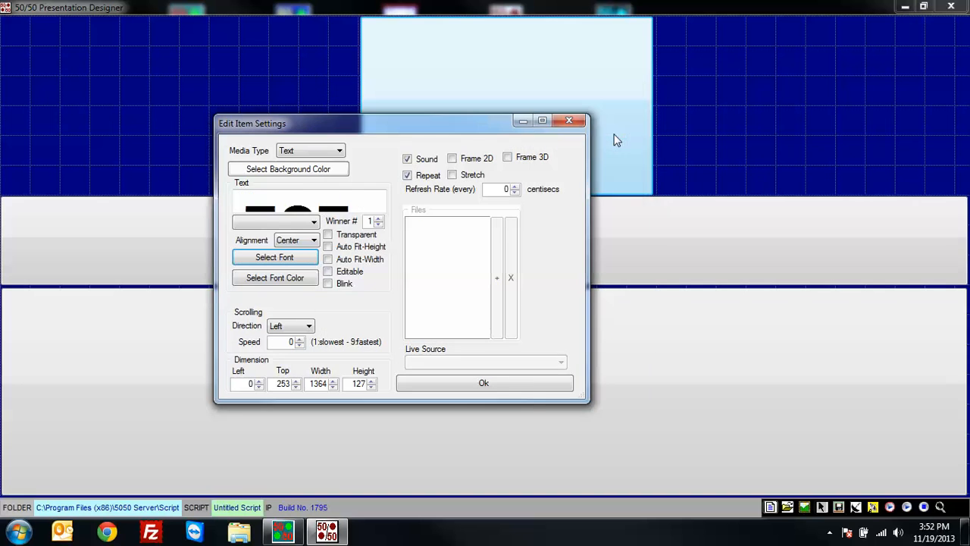
left_click(520, 388)
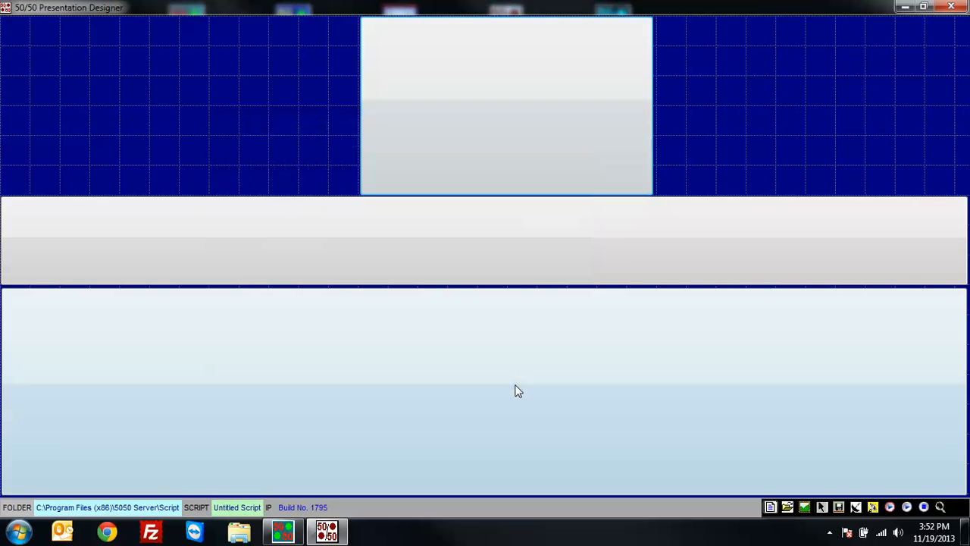
Assign the \pot variable as the text of the lowest full-width box, with Center alignment.
right_click(469, 360)
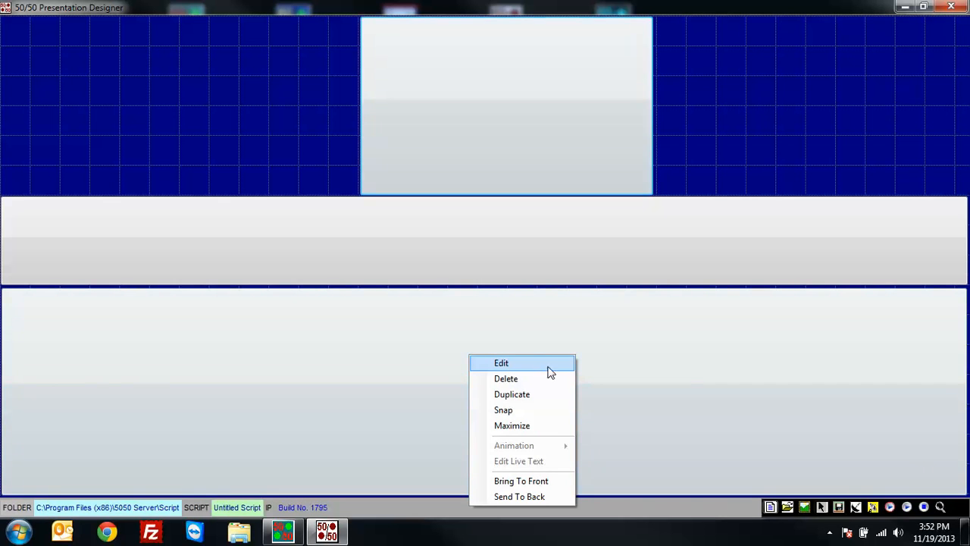
left_click(554, 367)
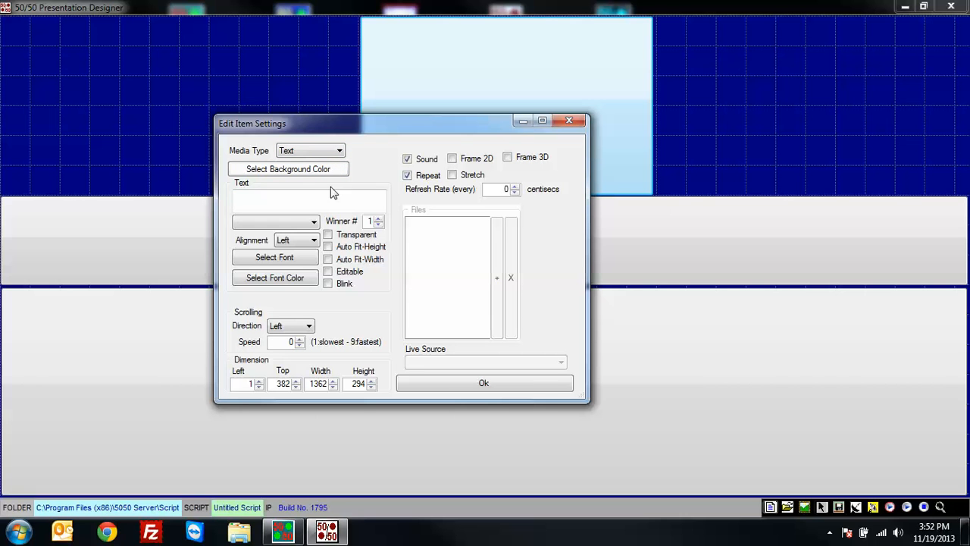
left_click(314, 225)
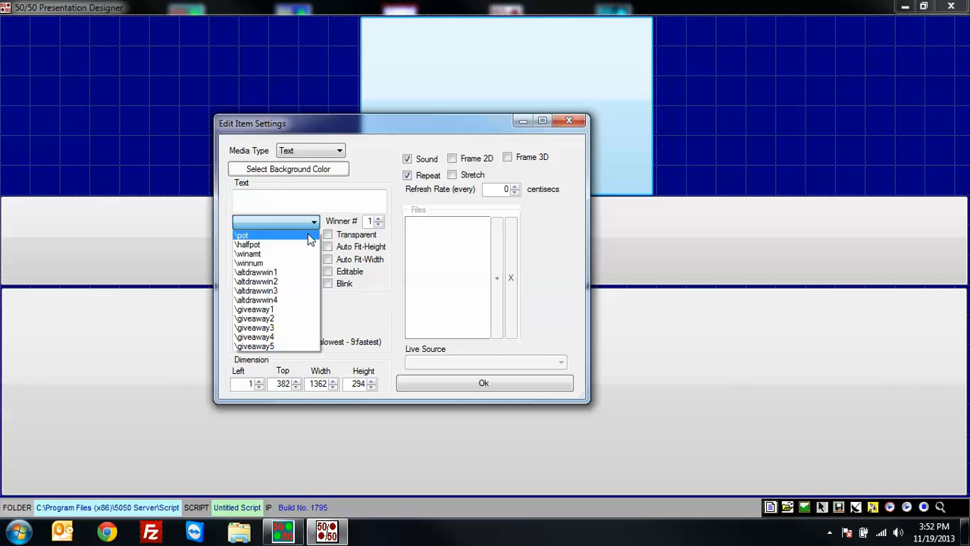
left_click(310, 236)
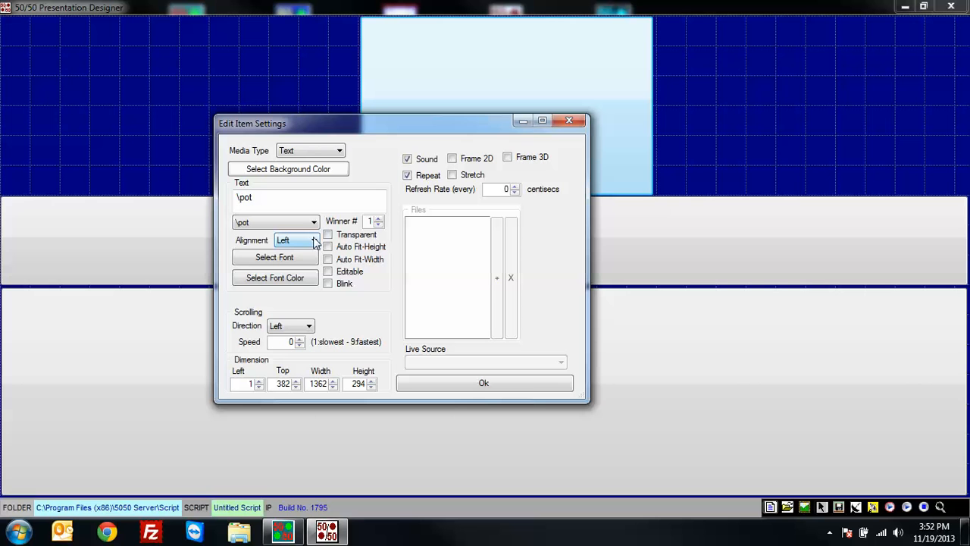
left_click(315, 241)
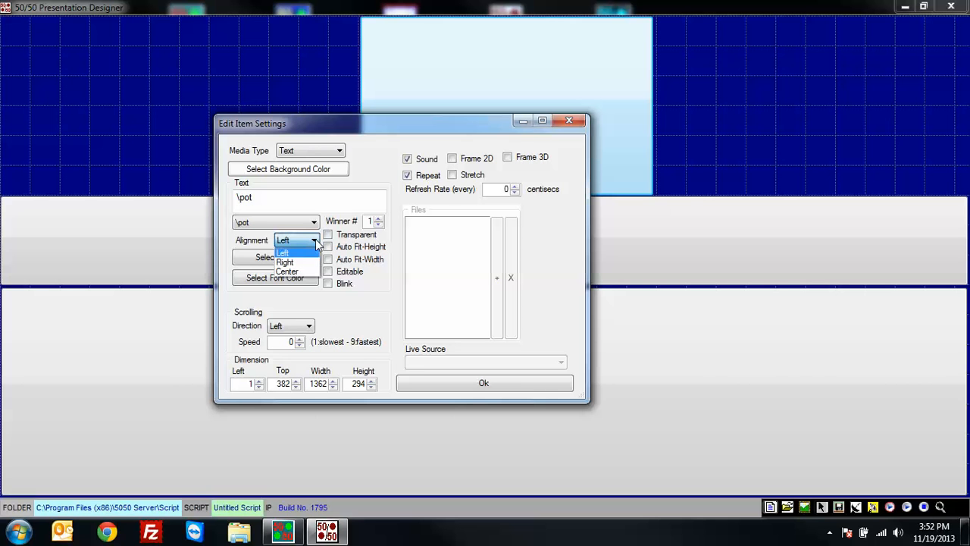
left_click(303, 259)
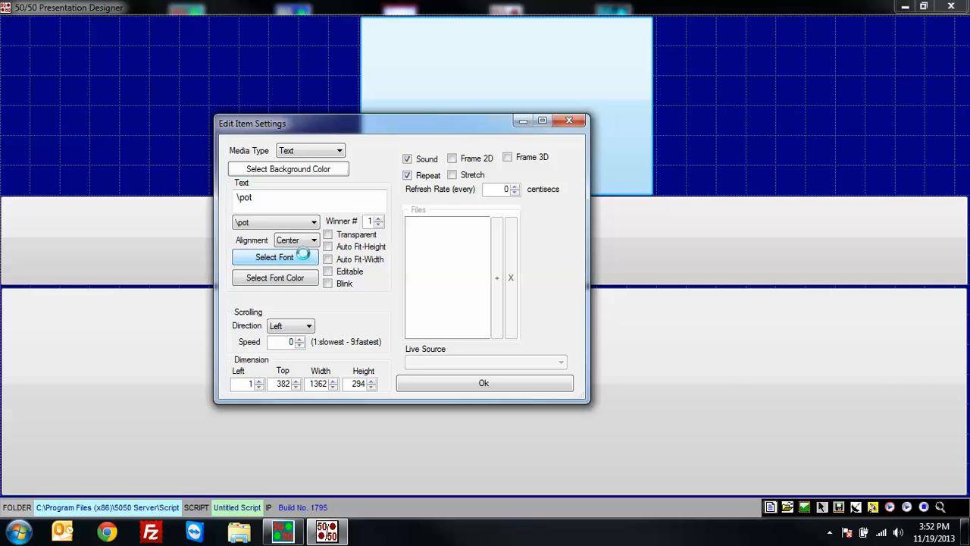
Set the lowest box's font to Impact Regular at size 140 and apply the item settings.
left_click(303, 257)
type("Im")
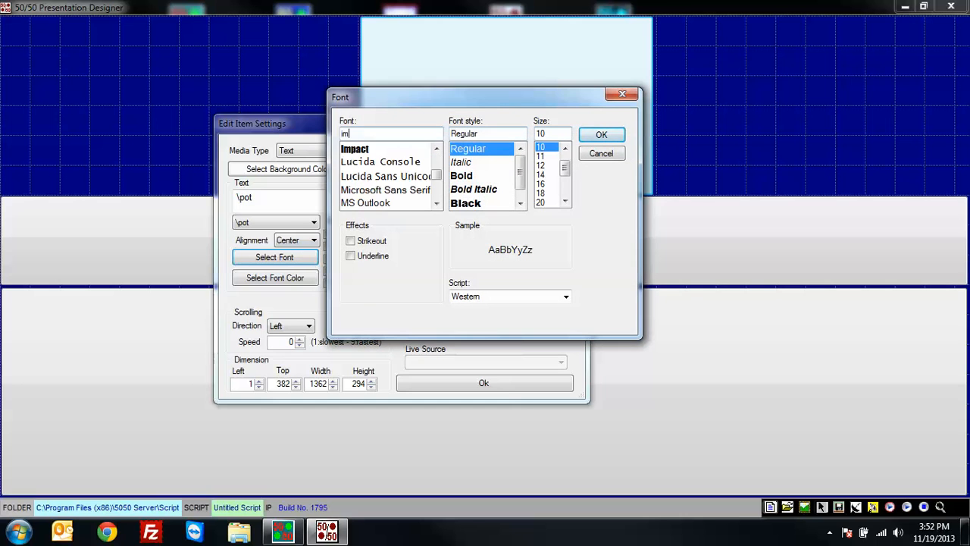
left_click(366, 149)
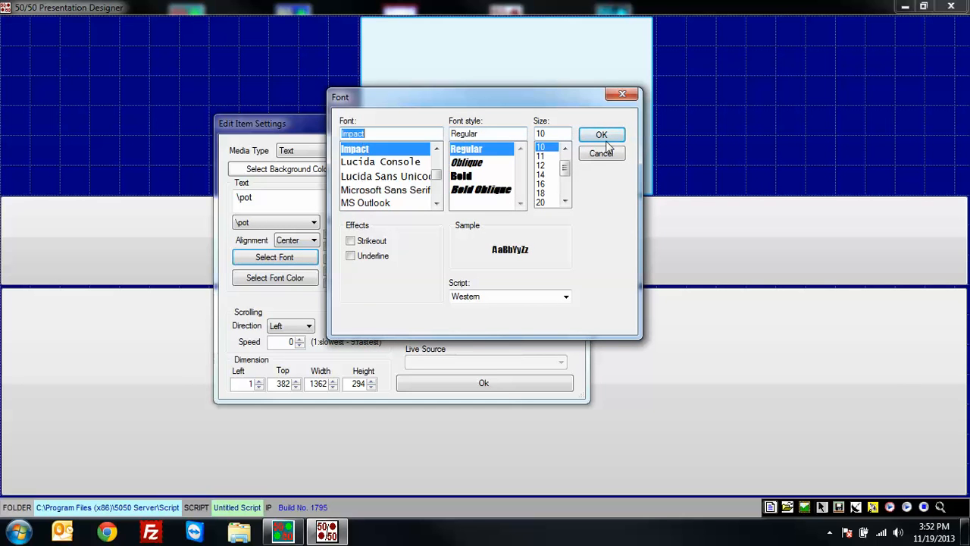
double_click(567, 134)
type("1")
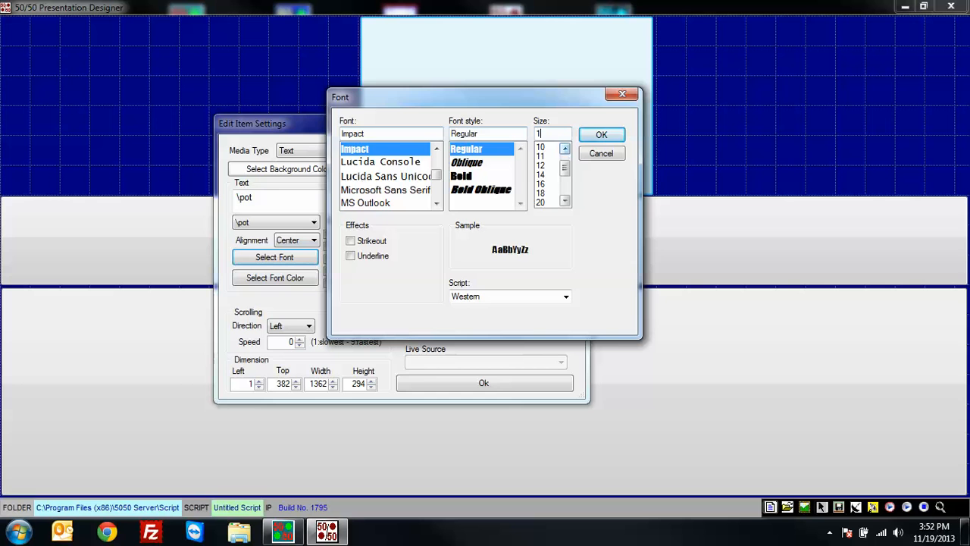
type("40")
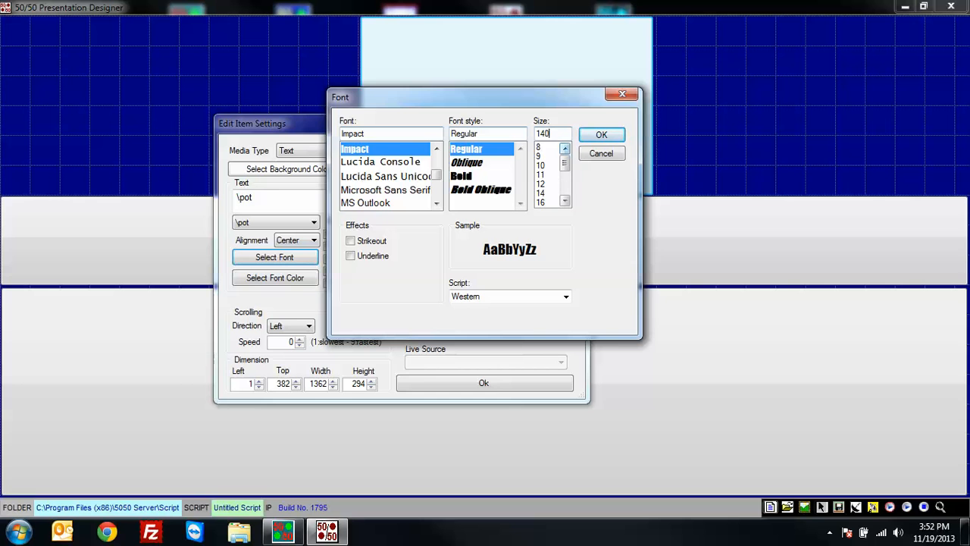
left_click(600, 136)
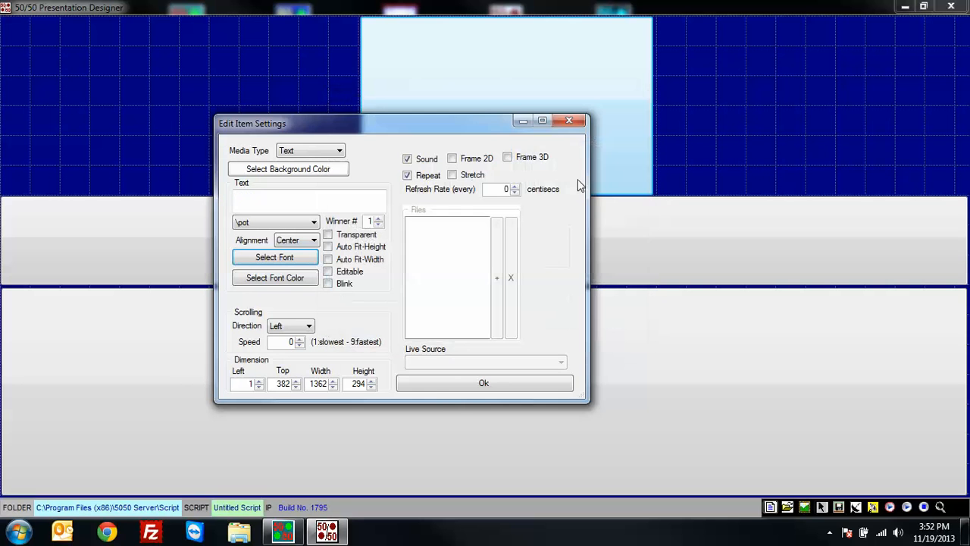
left_click(475, 384)
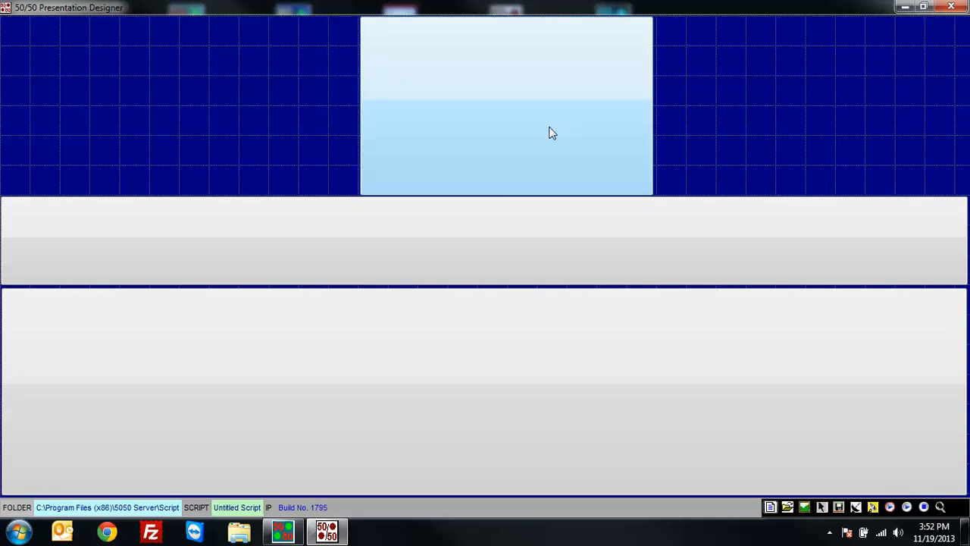
Shift the logo box slightly left and widen it toward the right so it sits centered above the full-width boxes.
left_click(364, 85)
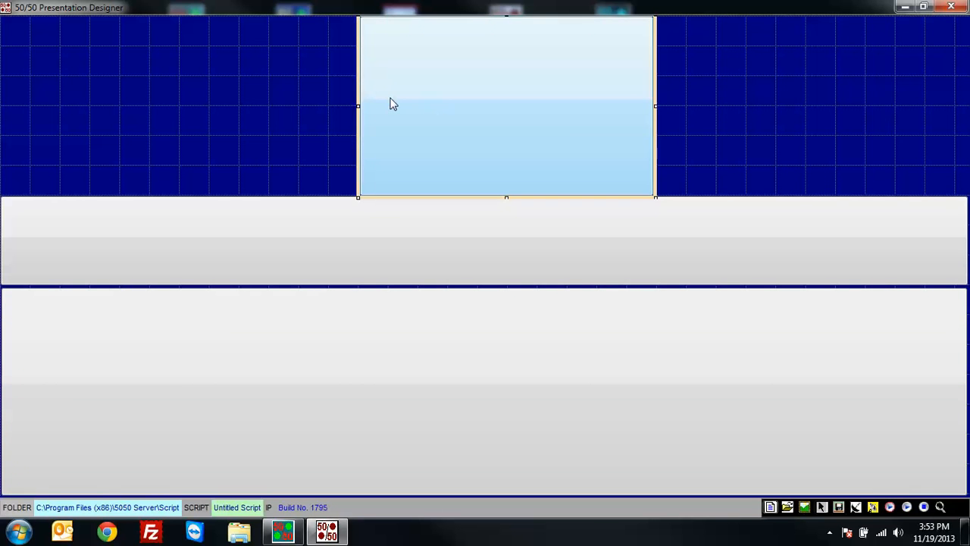
left_click_drag(358, 81, 344, 81)
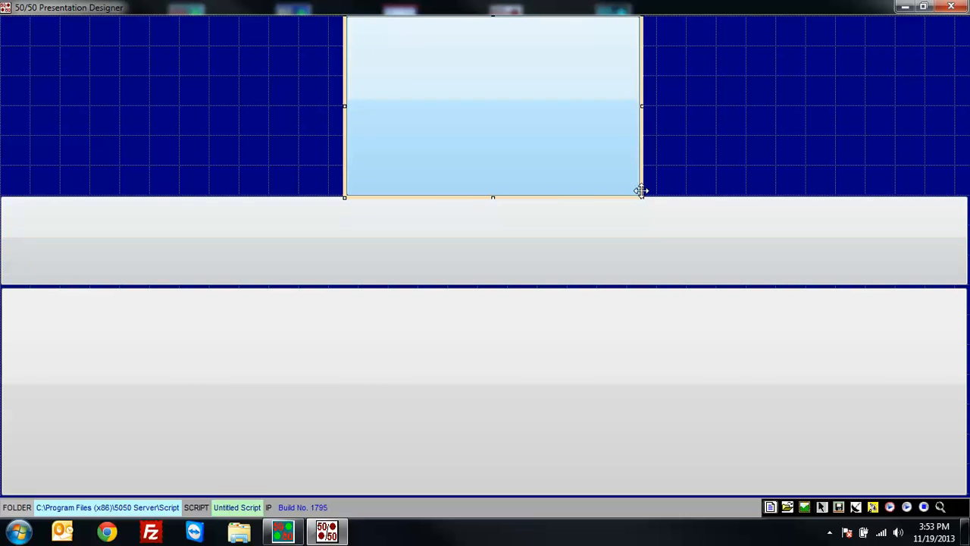
mouse_move(642, 107)
left_mouse_down()
mouse_move(624, 105)
mouse_move(645, 108)
left_mouse_up()
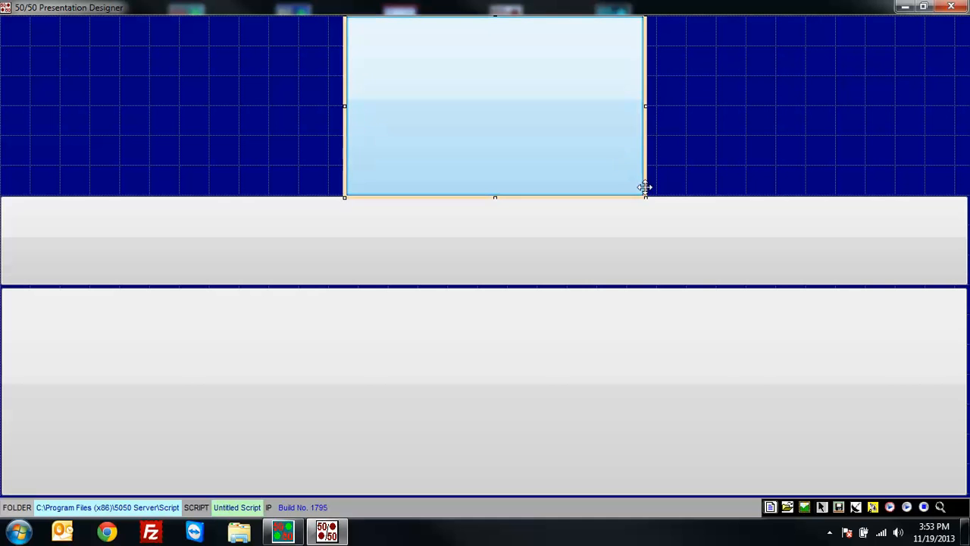
mouse_move(645, 197)
left_mouse_down()
mouse_move(629, 186)
mouse_move(653, 200)
left_mouse_up()
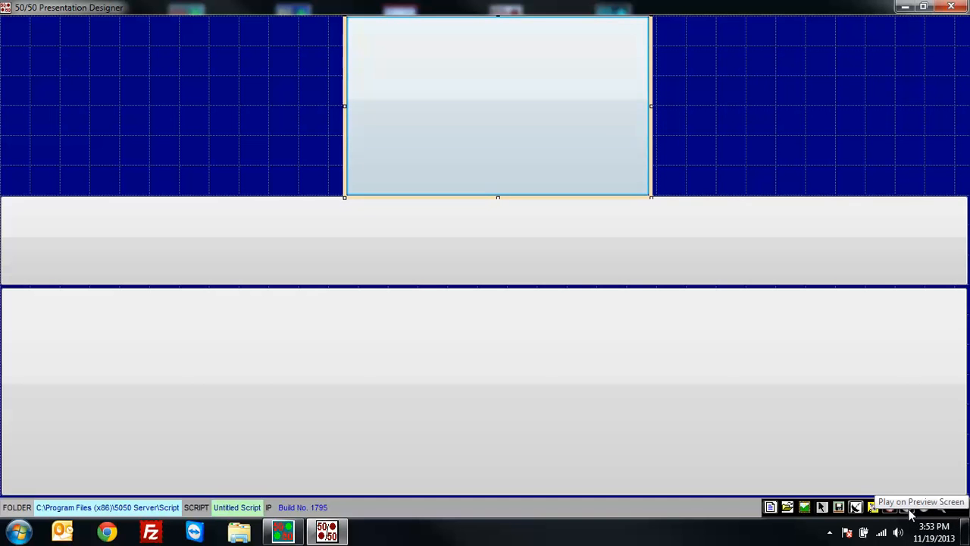
Play the presentation on the preview screen to check the layout, and close the preview.
left_click(909, 511)
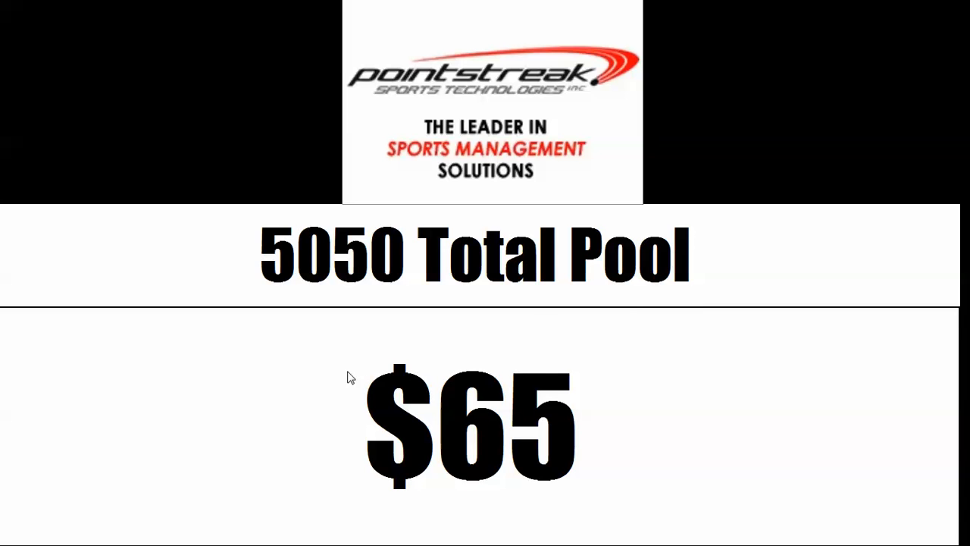
right_click(726, 152)
left_click(803, 187)
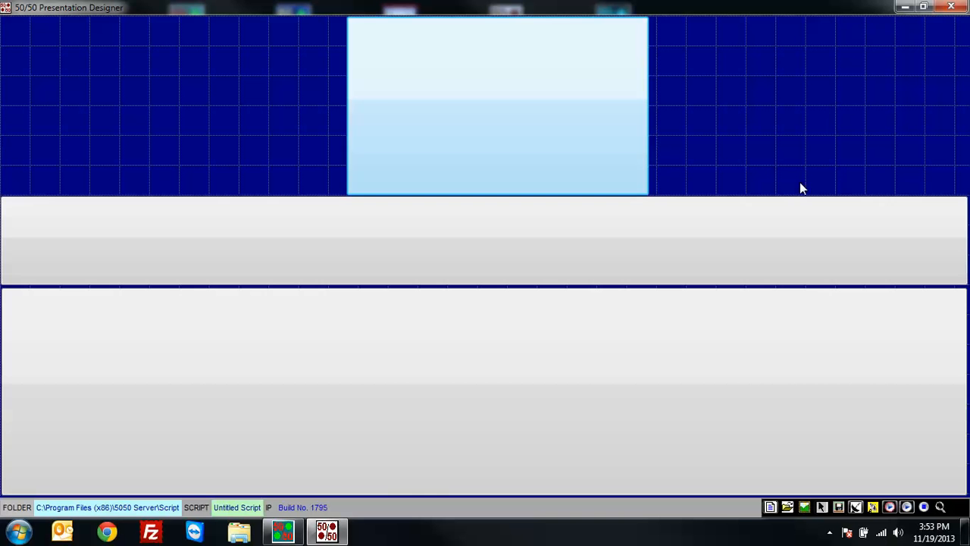
Set the background color of the lowest full-width box to black in its item settings.
right_click(533, 363)
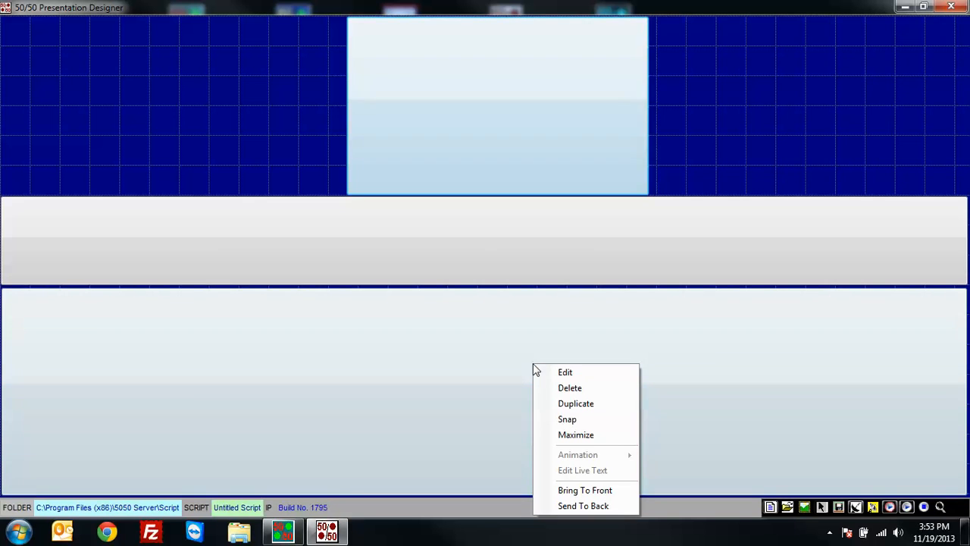
left_click(596, 373)
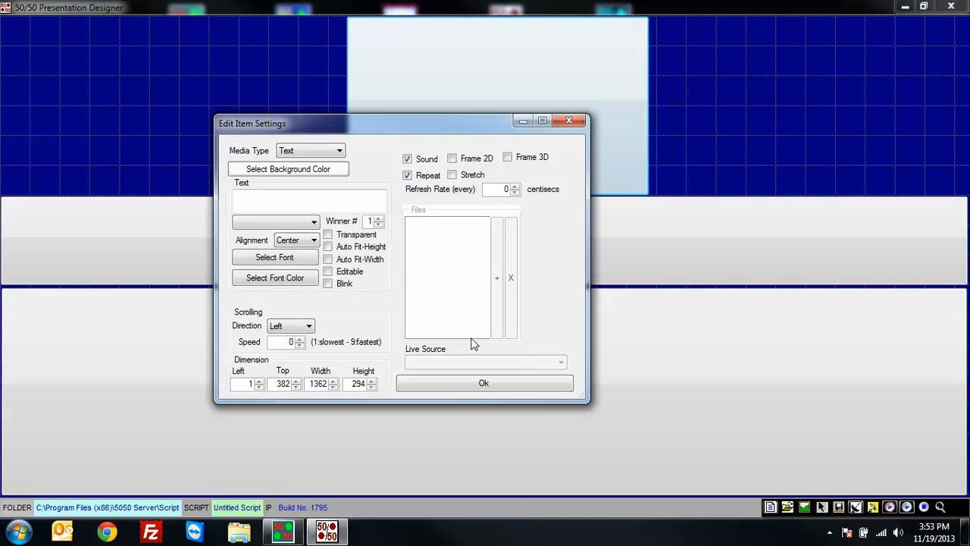
left_click(318, 171)
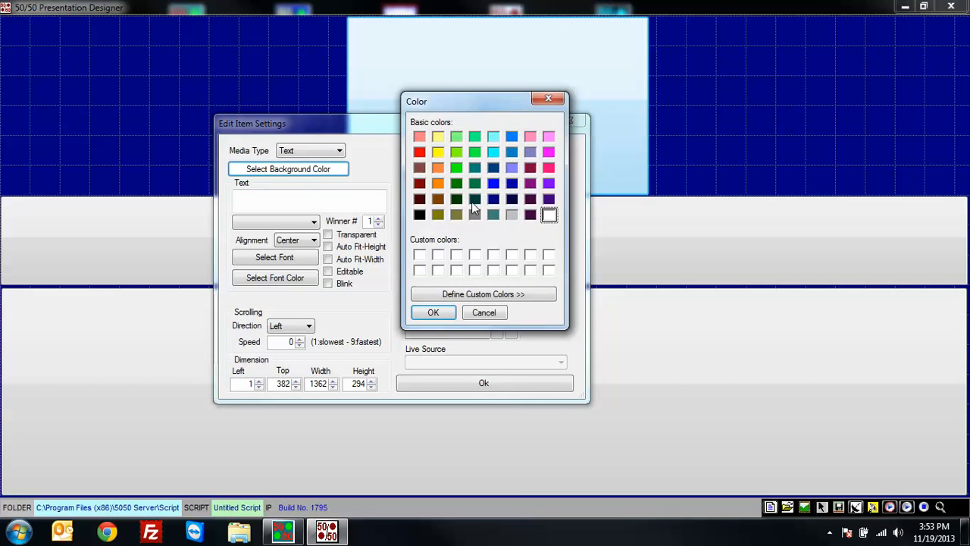
left_click(419, 215)
left_click(433, 312)
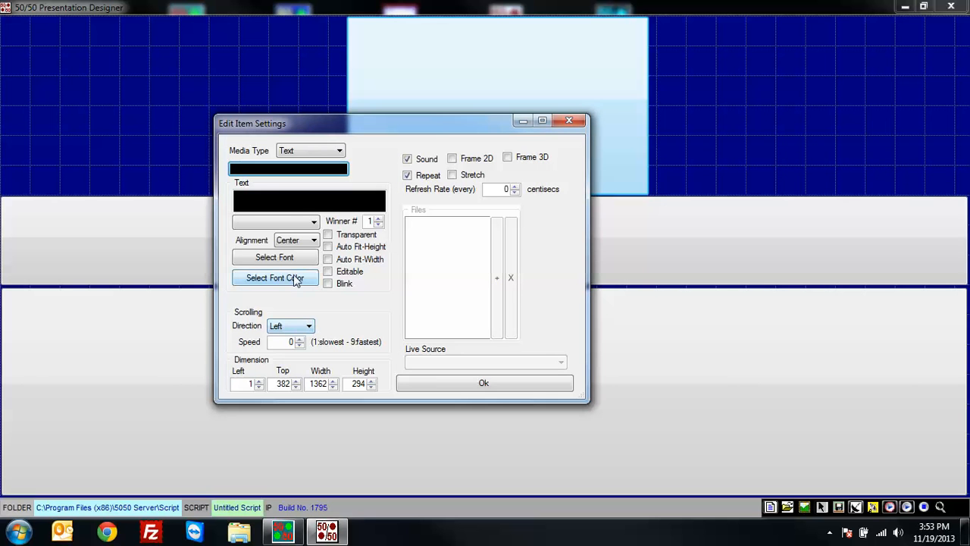
Set the lowest box's font color to white, apply the item settings and check the result in the preview.
left_click(296, 277)
left_click(549, 216)
left_click(433, 313)
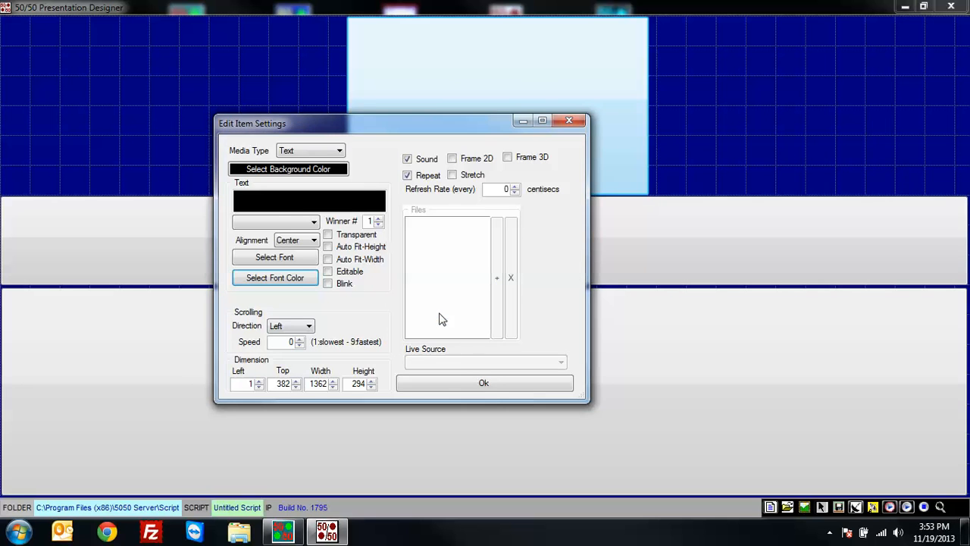
left_click(502, 383)
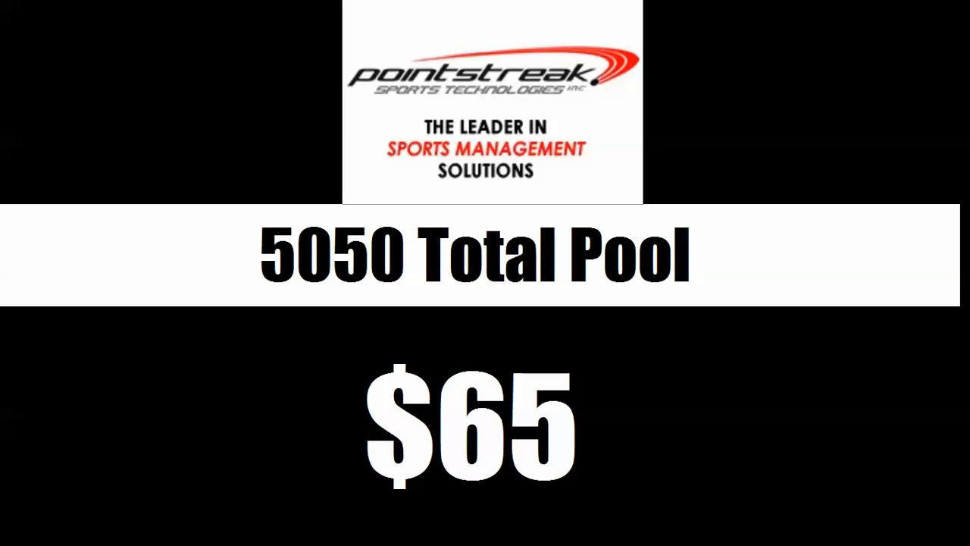
right_click(697, 429)
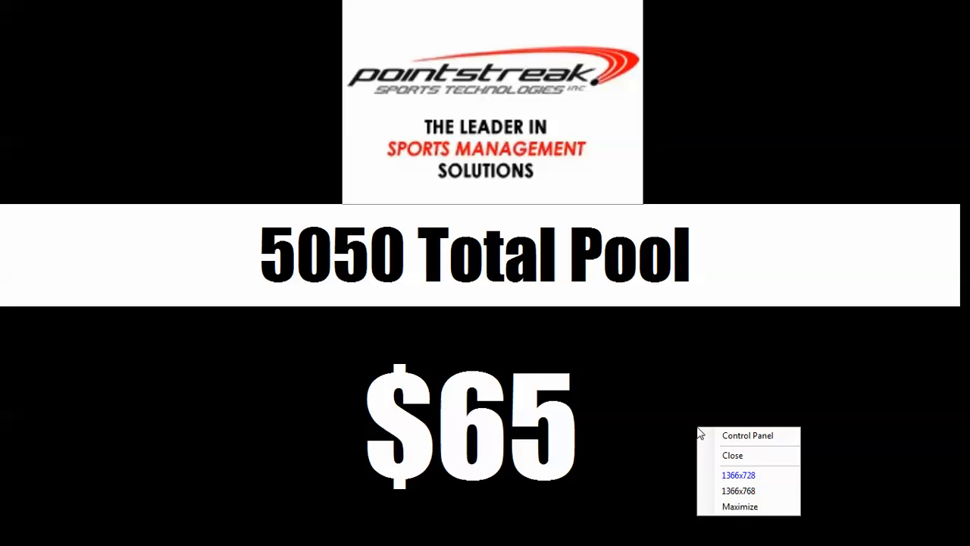
left_click(764, 457)
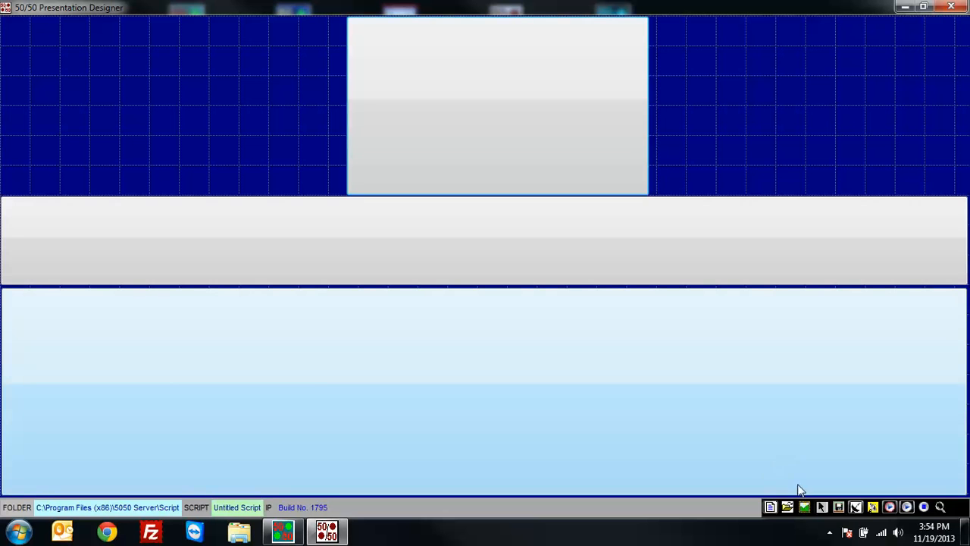
Save the script with the title POT and close the designer.
left_click(840, 507)
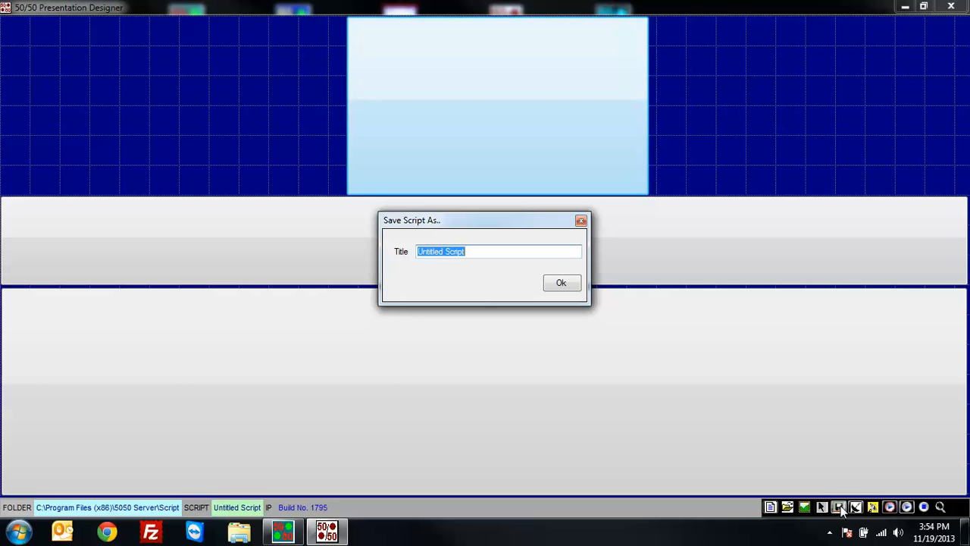
type("POT")
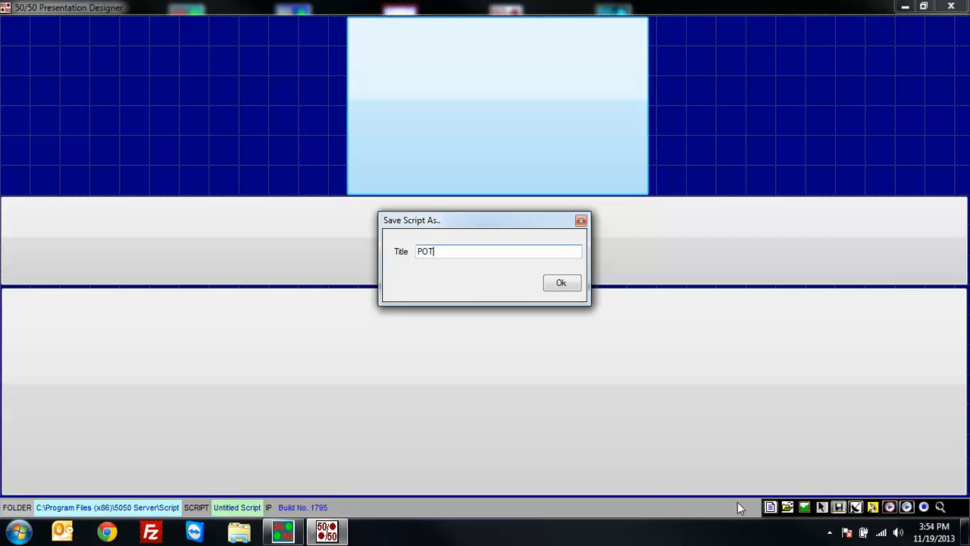
left_click(563, 283)
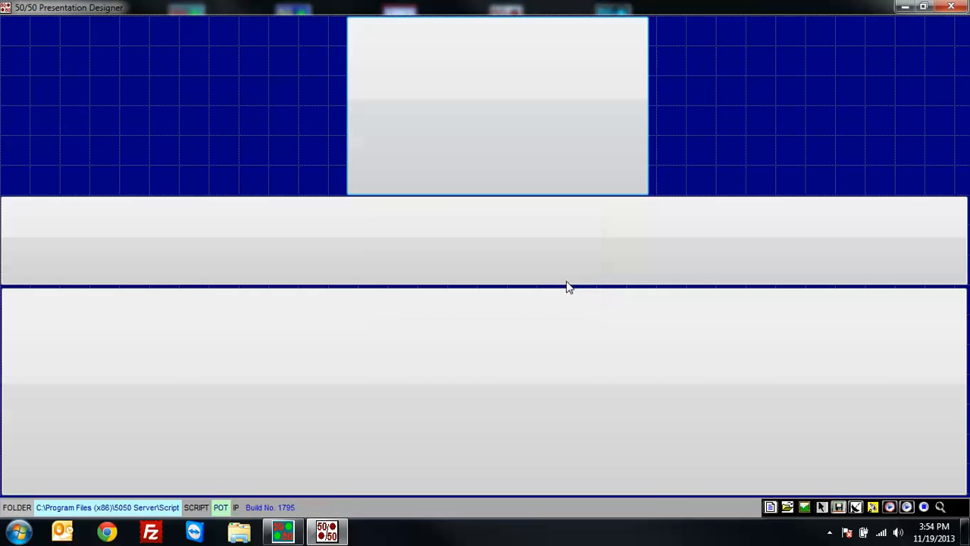
left_click(952, 7)
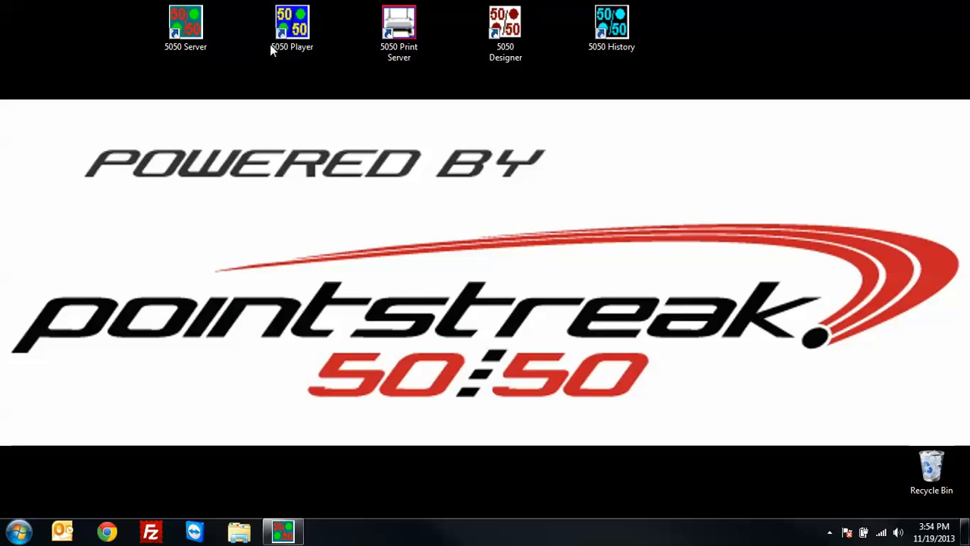
Open 5050 Player and, in Setup Mode, link the first empty show slot to POT.F50SCRIPT with the description POT.
double_click(301, 29)
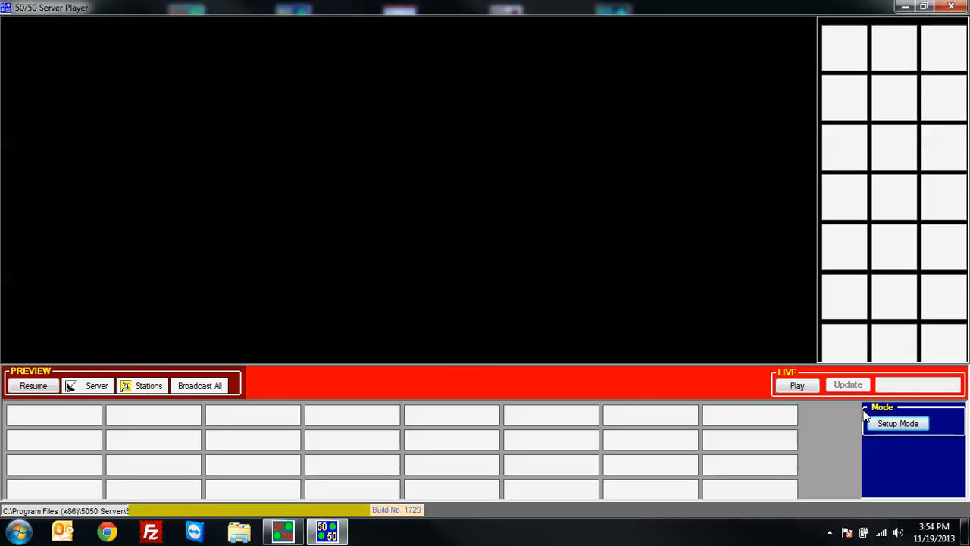
left_click(906, 421)
left_click(80, 422)
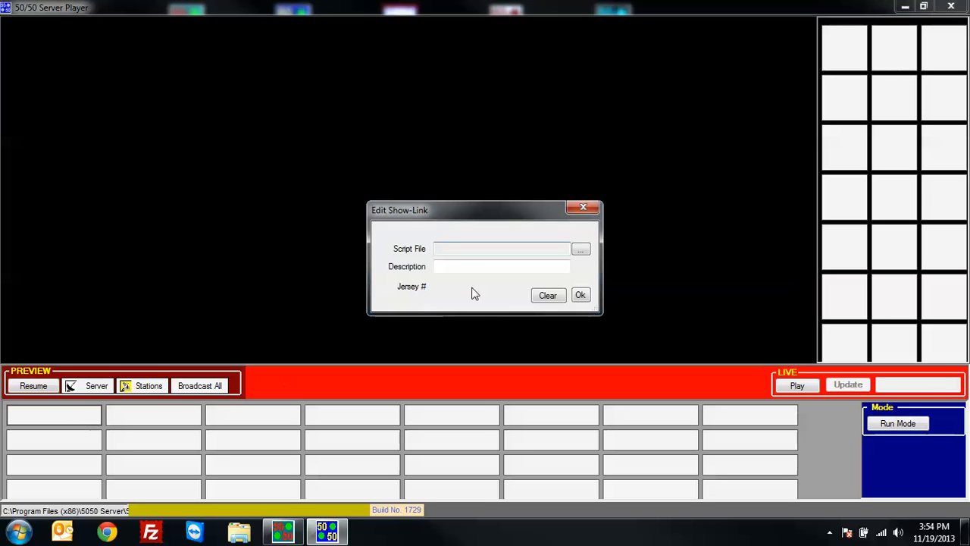
left_click(586, 249)
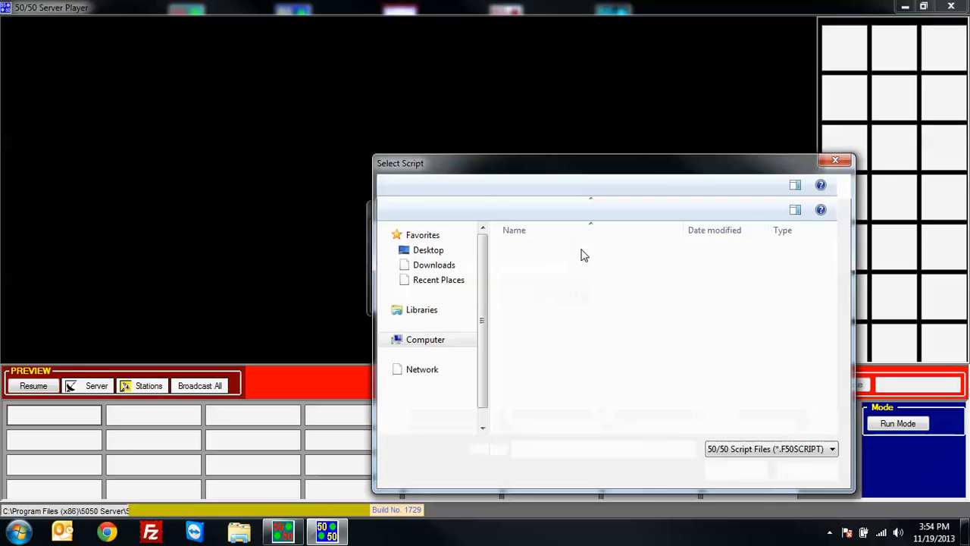
left_click(585, 297)
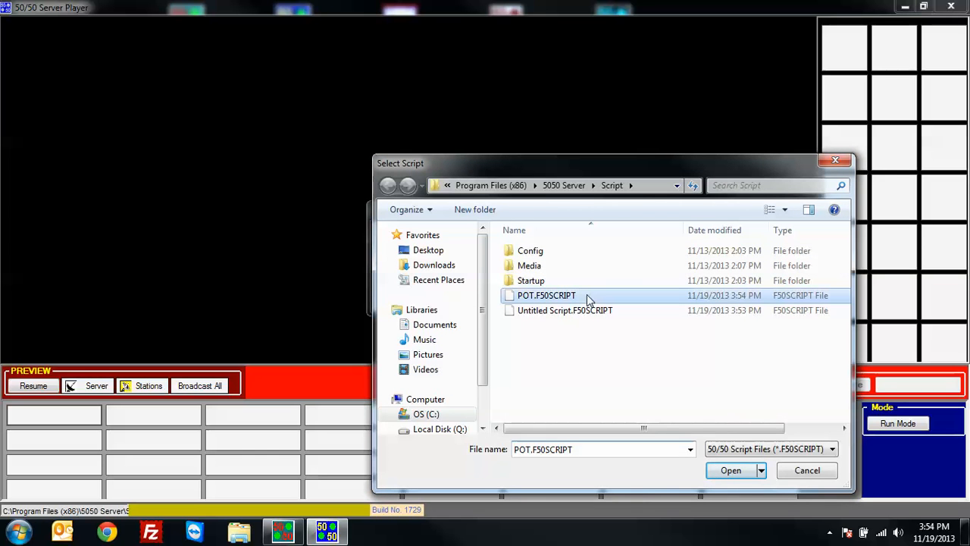
left_click(736, 469)
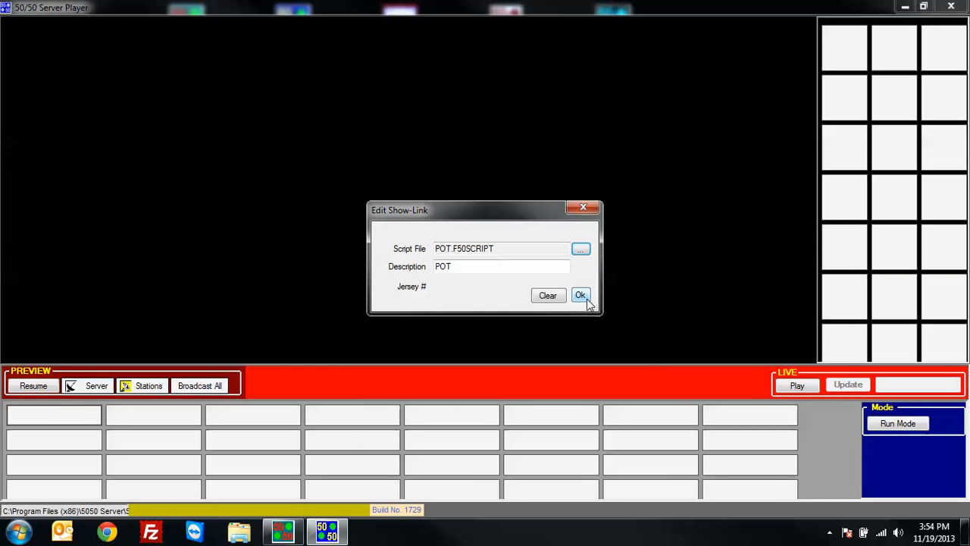
left_click(582, 297)
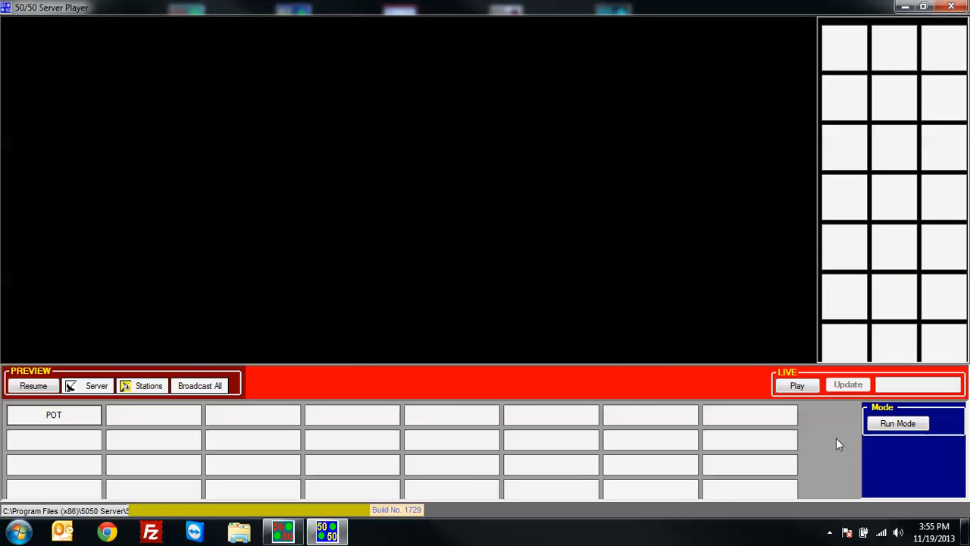
Return the player to Run Mode and load the POT show in the preview.
left_click(922, 428)
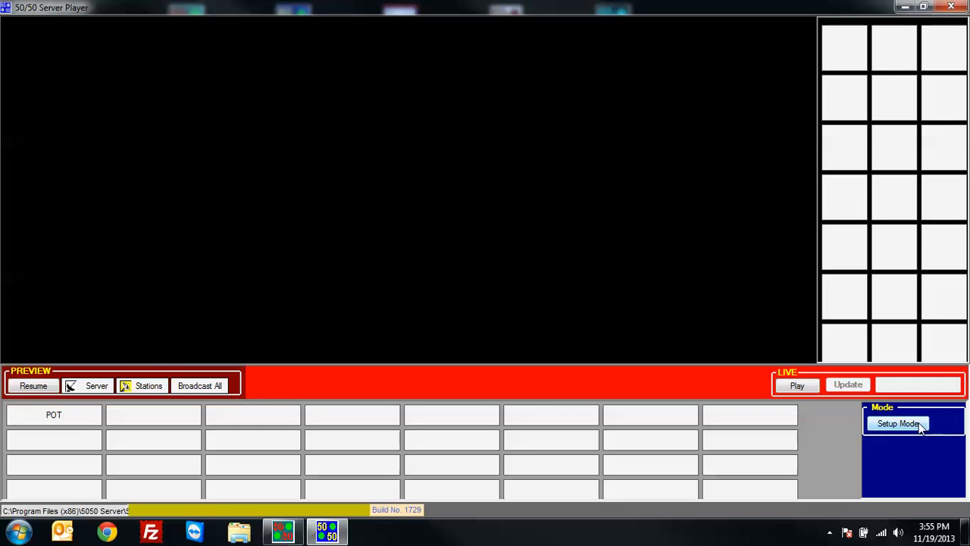
left_click(67, 422)
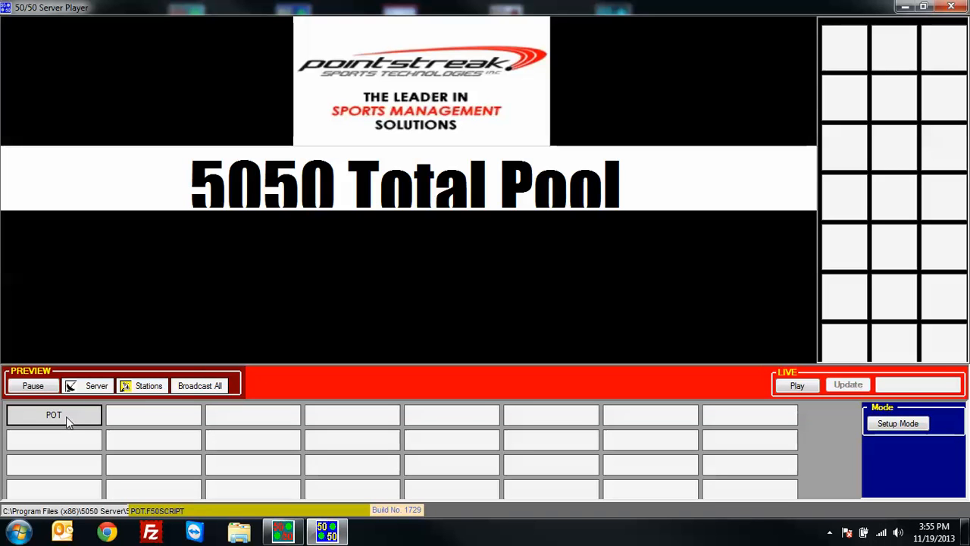
Try to send the POT show to the stations, dismiss the warning and minimize the player.
left_click(148, 386)
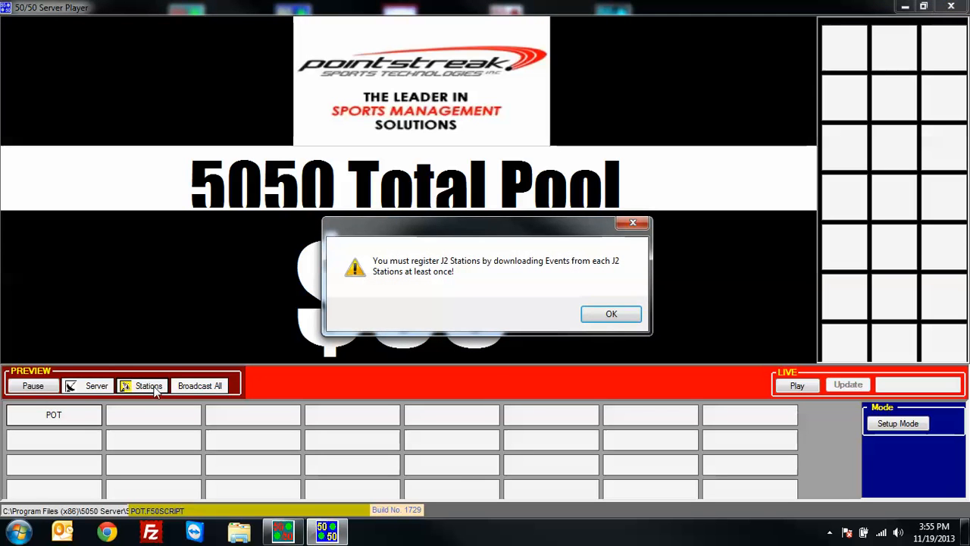
left_click(615, 314)
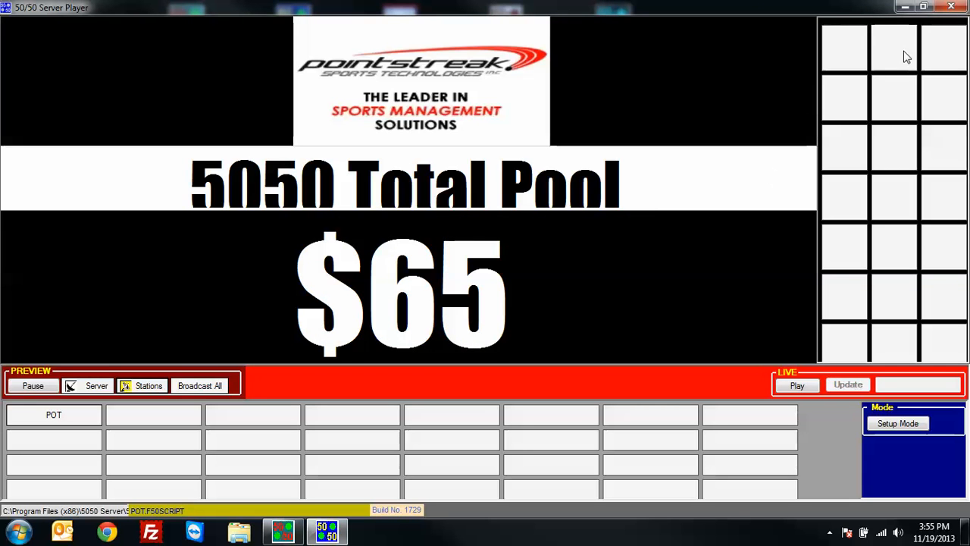
left_click(907, 9)
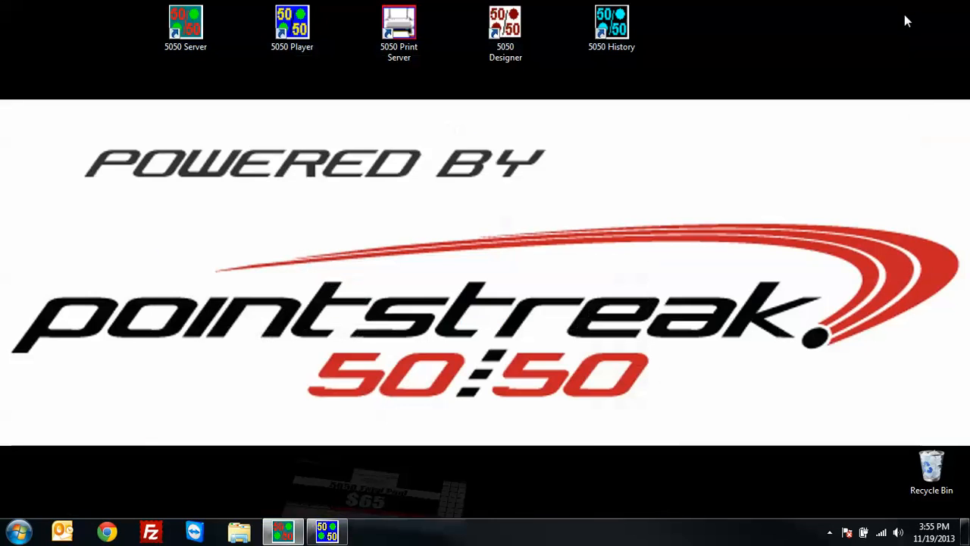